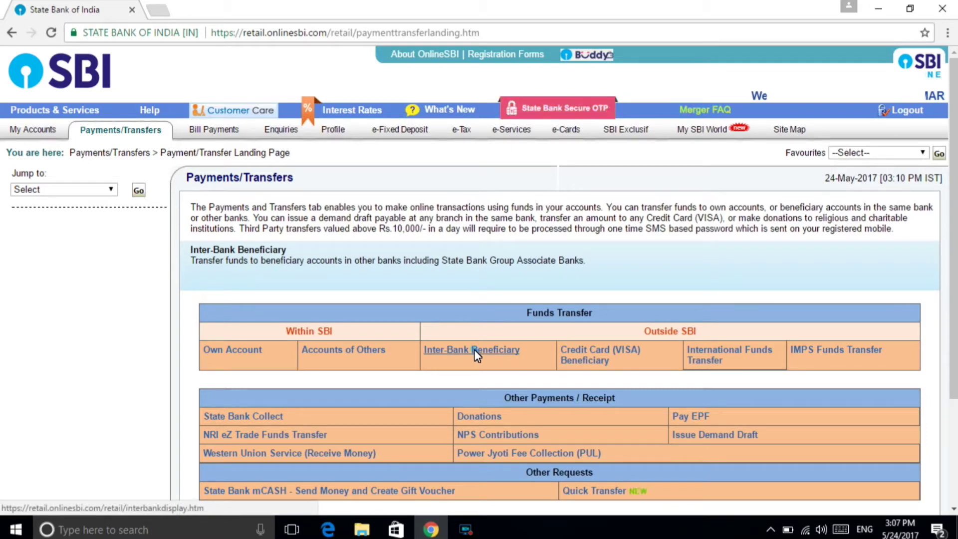
Open the Outside SBI Inter-Bank Beneficiary page and select NEFT as the transaction type.
left_click(475, 351)
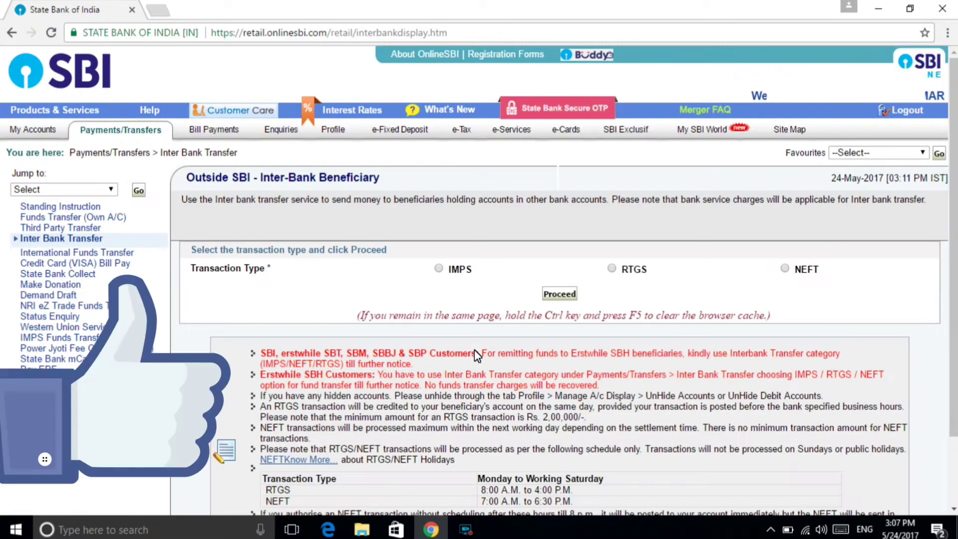
left_click(784, 269)
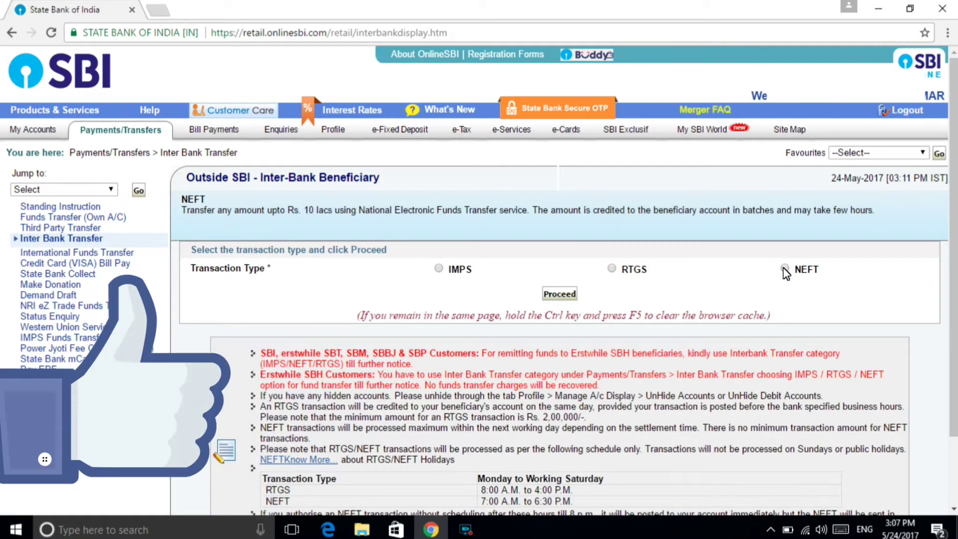
scroll(952, 255, "down", 2)
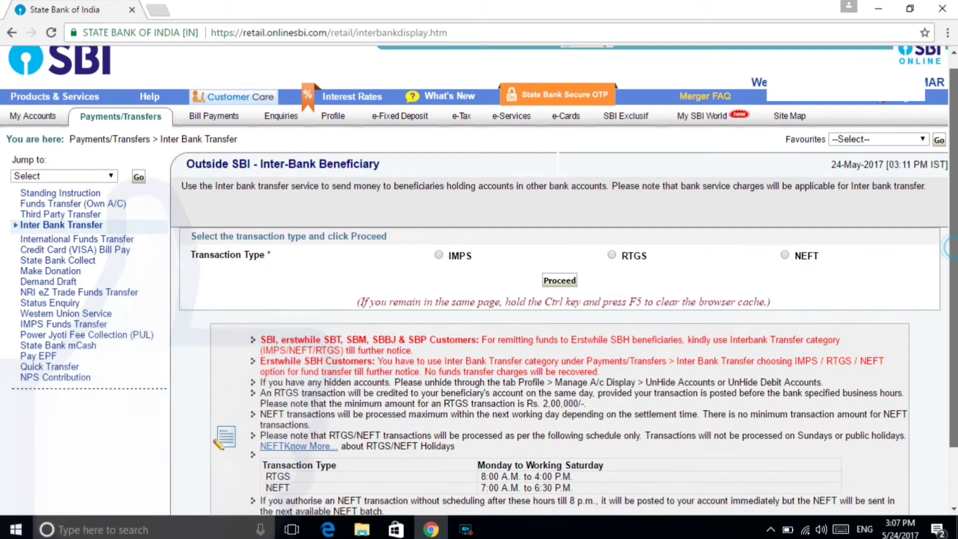
key("super+s")
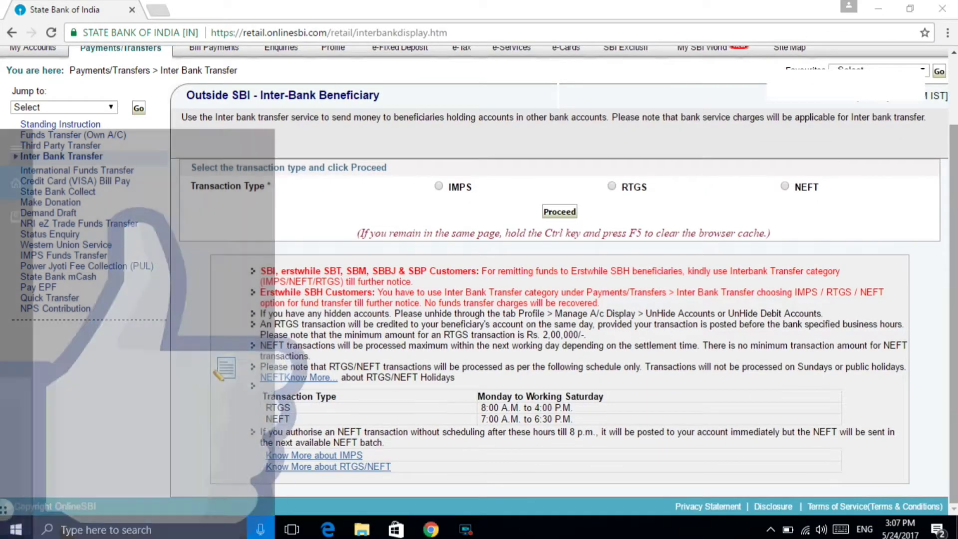
left_click(647, 493)
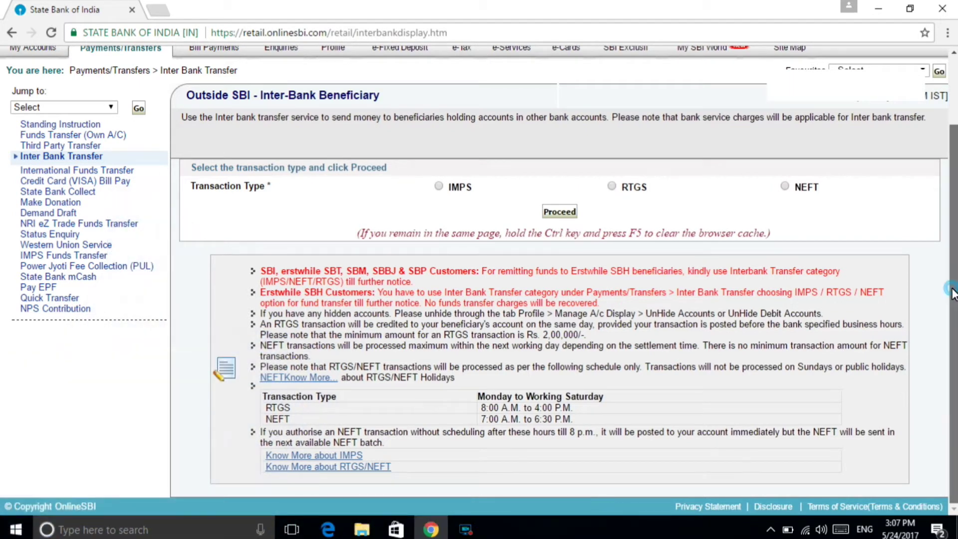
left_click_drag(953, 295, 947, 211)
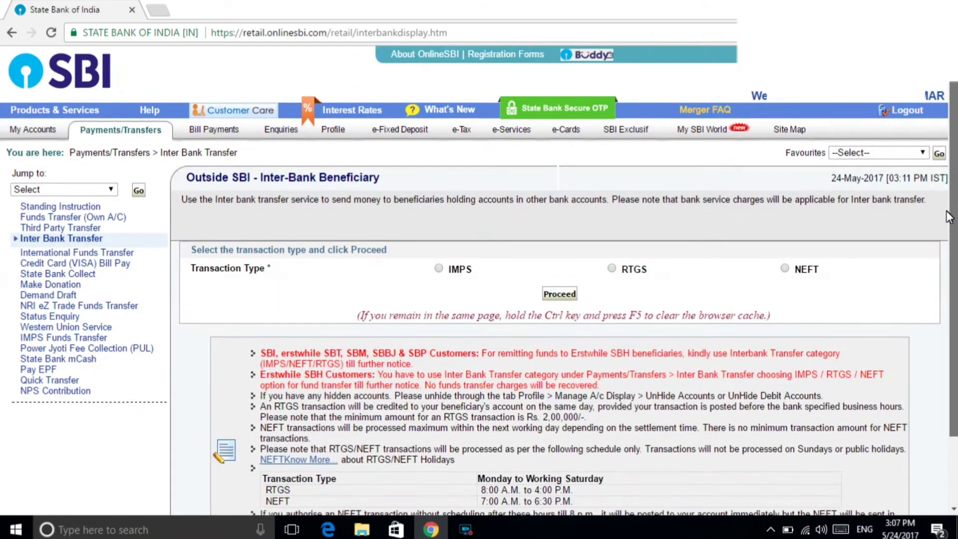
left_click(785, 269)
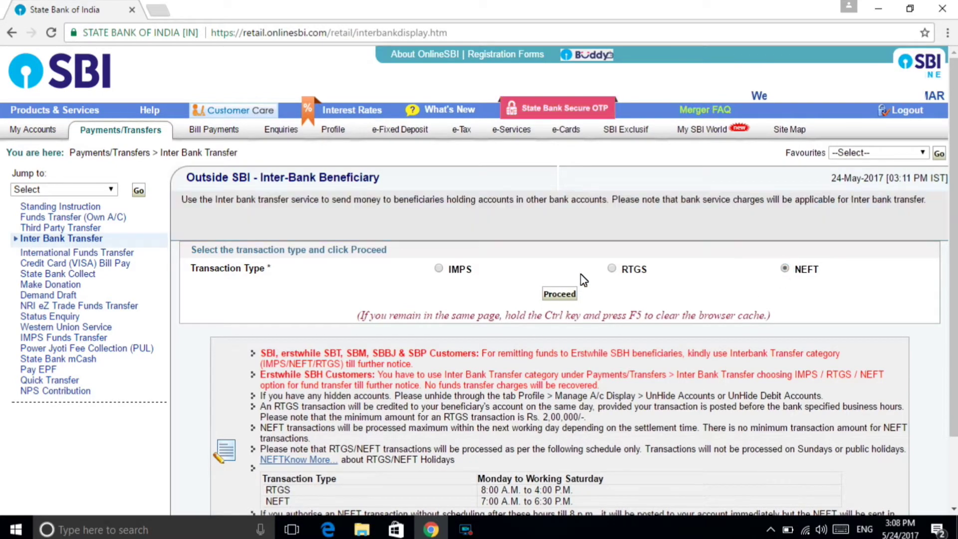
Proceed with NEFT, then reselect NEFT as the transaction type on the bank page.
left_click(552, 298)
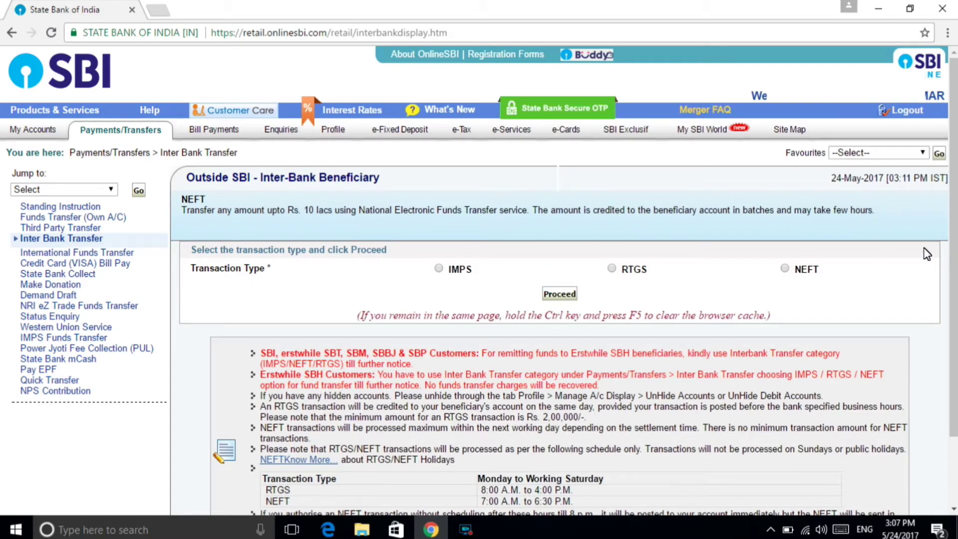
scroll(926, 252, "down", 1)
scroll(480, 279, "down", 1)
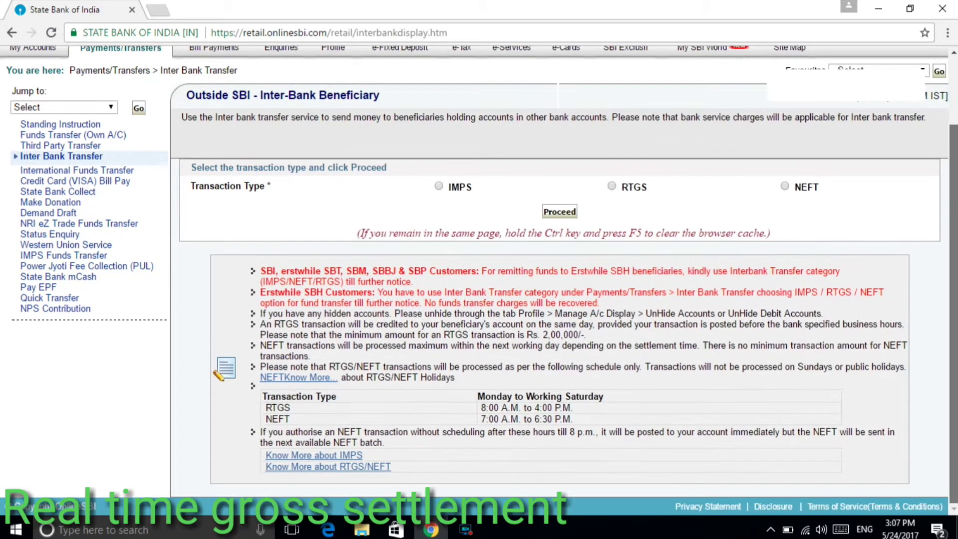
key("super")
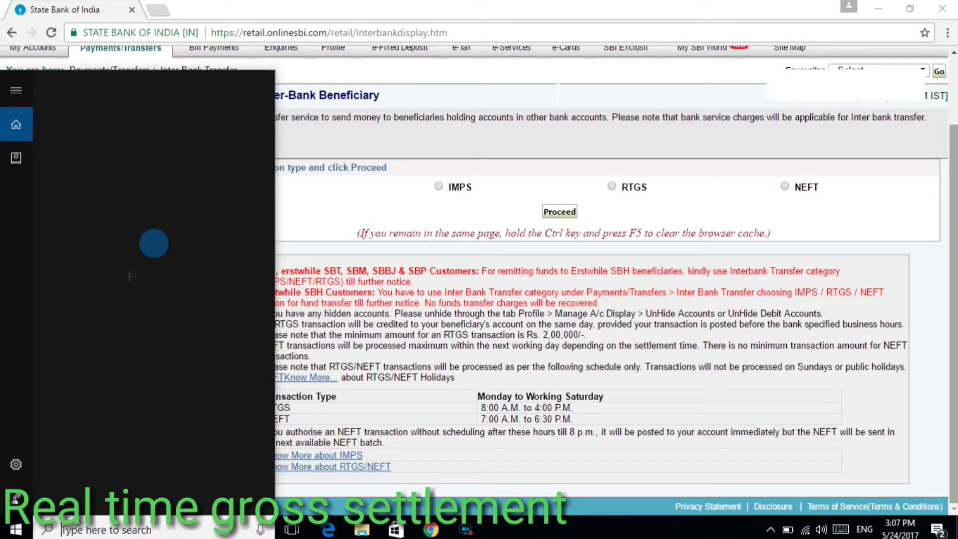
left_click(628, 432)
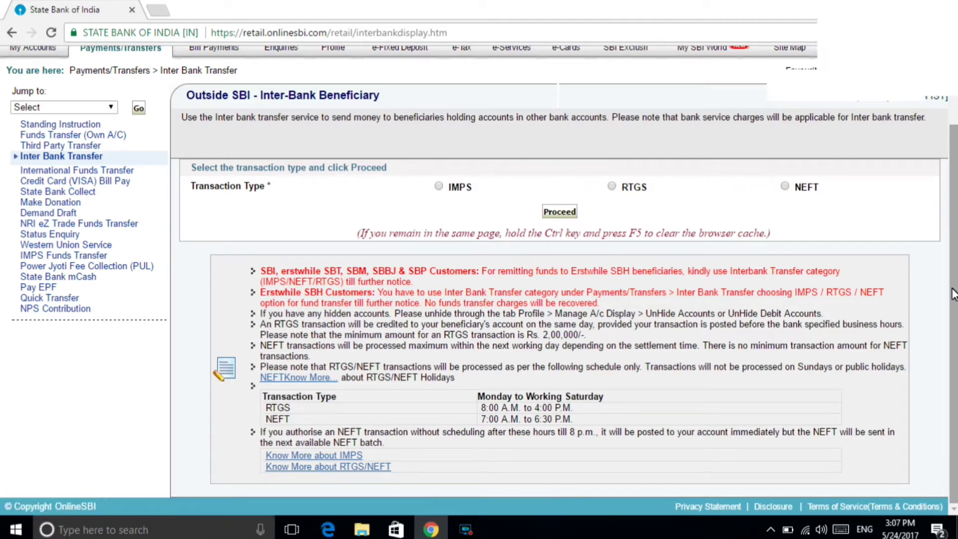
left_click_drag(953, 289, 947, 216)
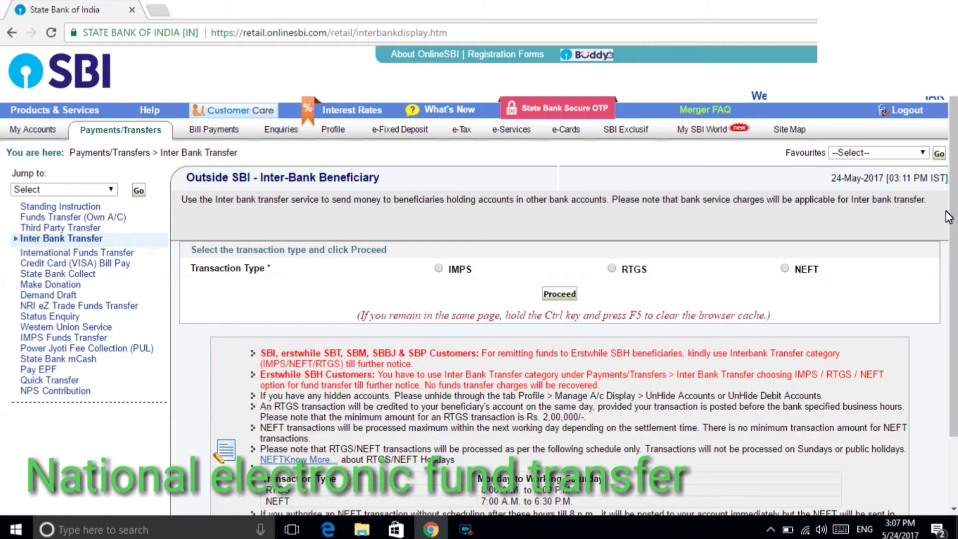
left_click(785, 271)
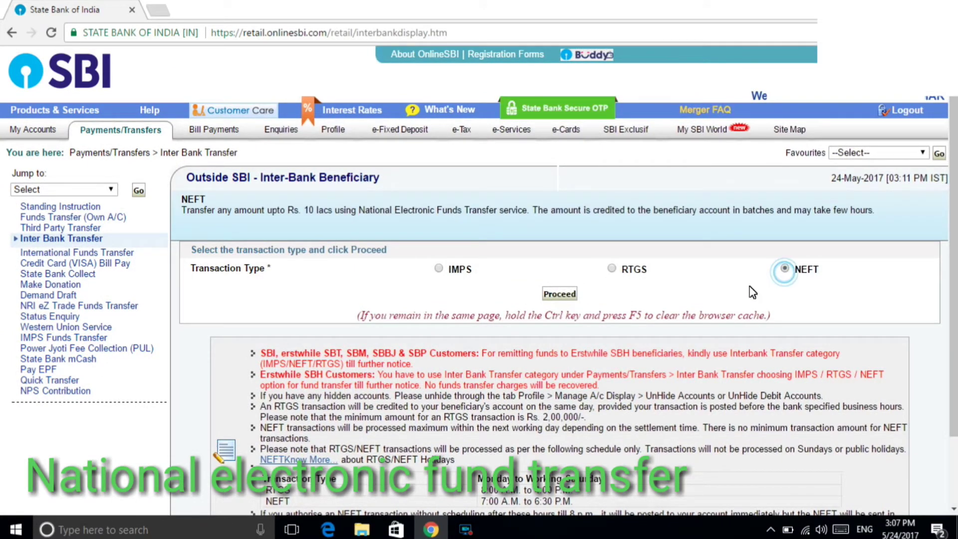
Proceed with NEFT to load the NEFT Transfer page.
left_click(553, 297)
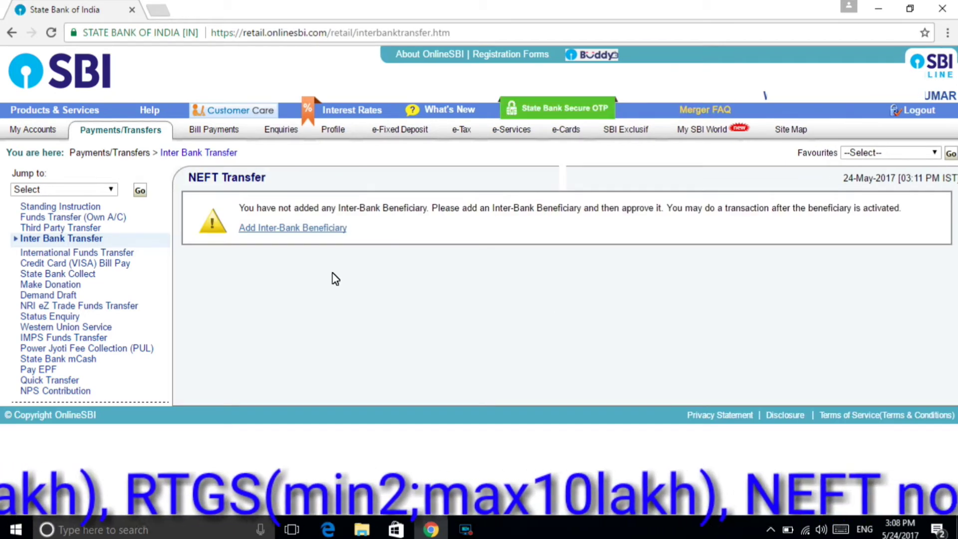
Start a new beneficiary named 'Standard Book Distributors' and enter the payee's account number twice.
left_click(300, 235)
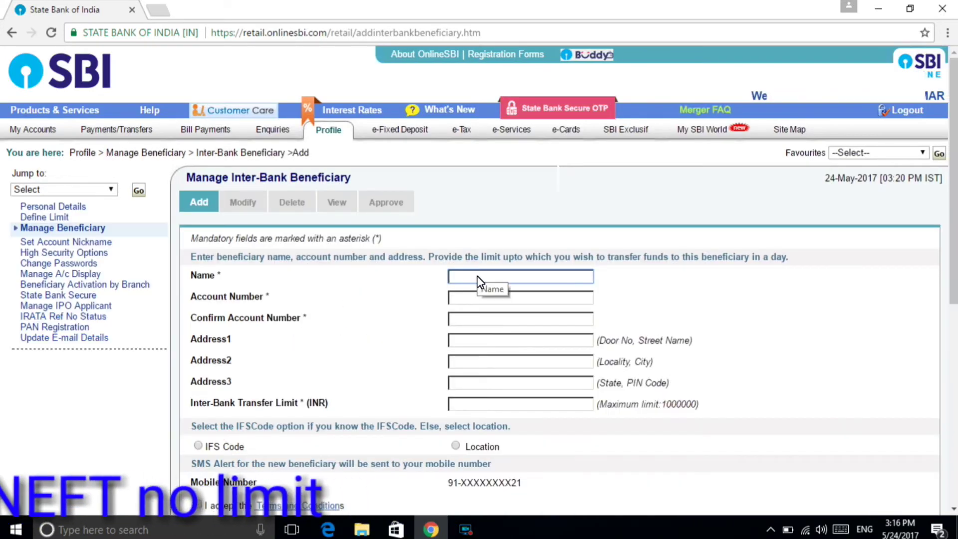
type("Sta")
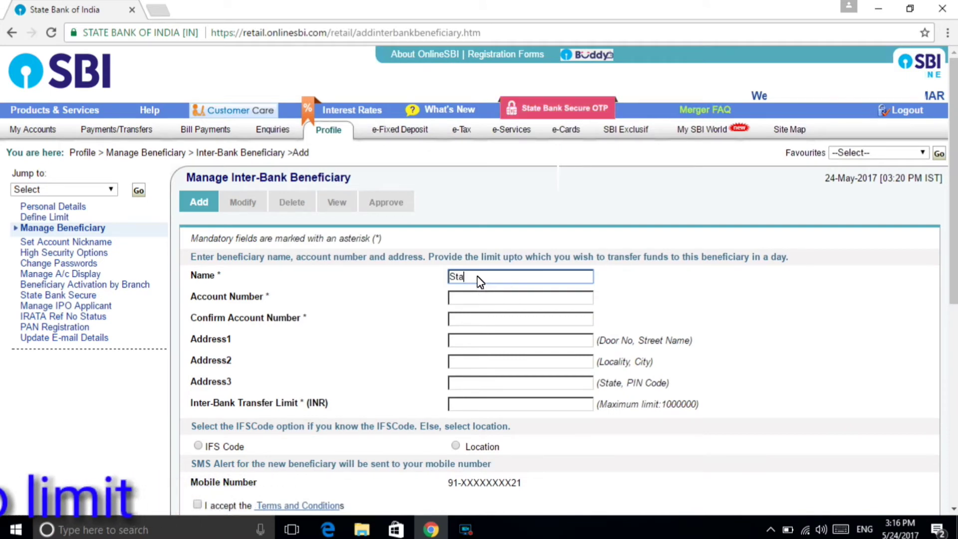
type("ndard Book Distributors")
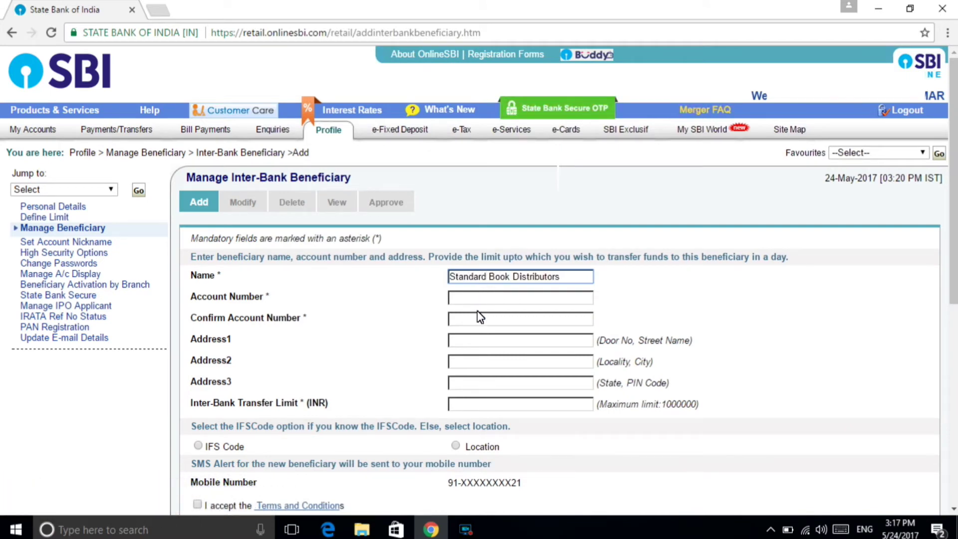
left_click(467, 302)
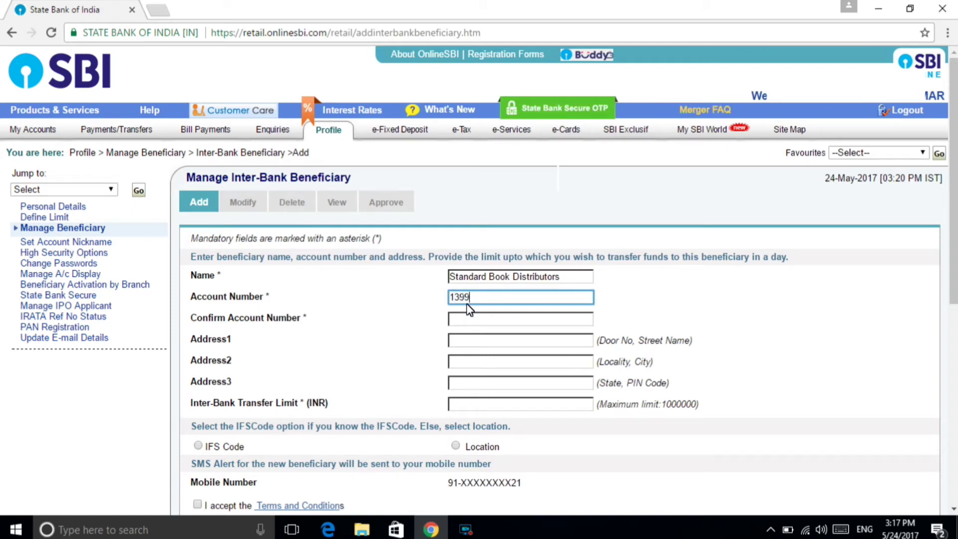
left_click(460, 318)
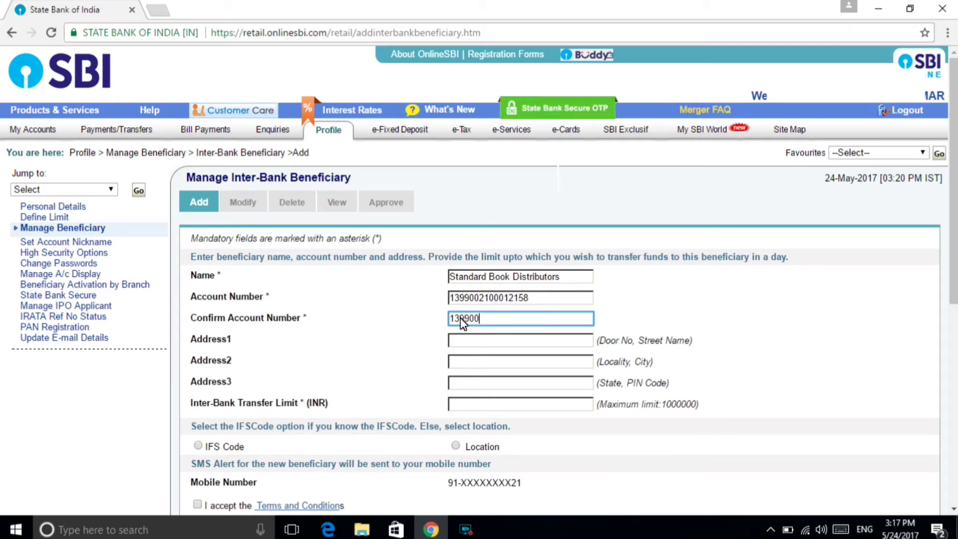
Enter the payee's first address line, a 3000 INR transfer limit, and choose the IFS Code option.
left_click(462, 343)
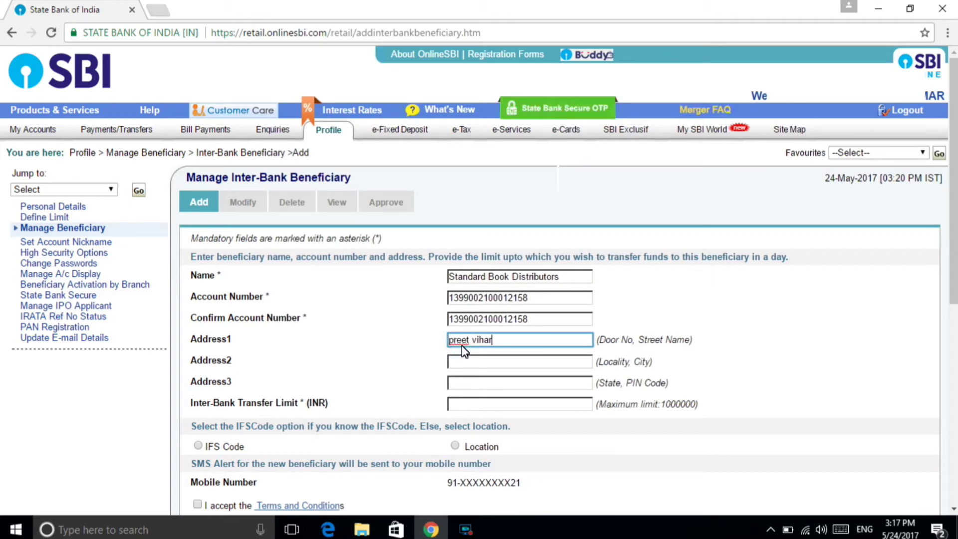
type("preet vihar")
left_click(467, 406)
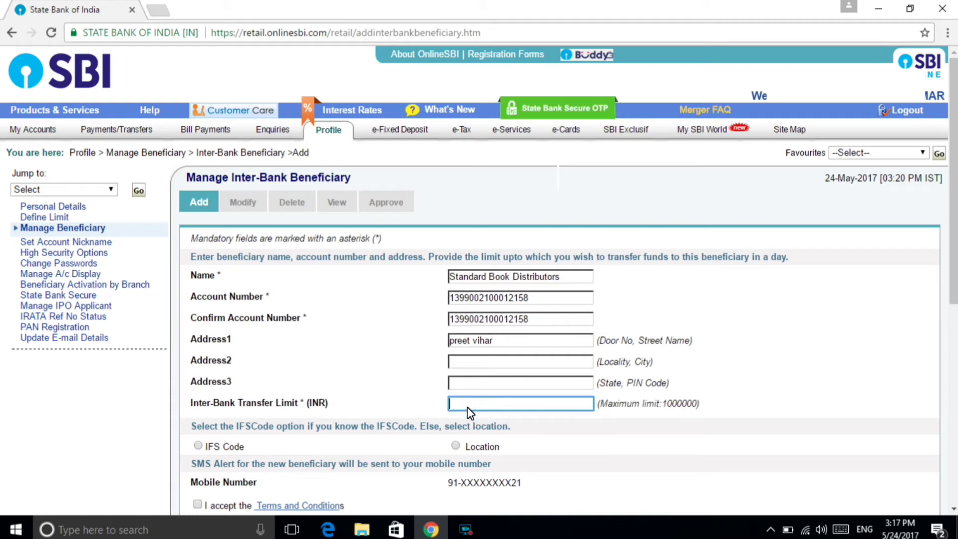
type("3000")
left_click(199, 446)
left_click_drag(954, 278, 954, 336)
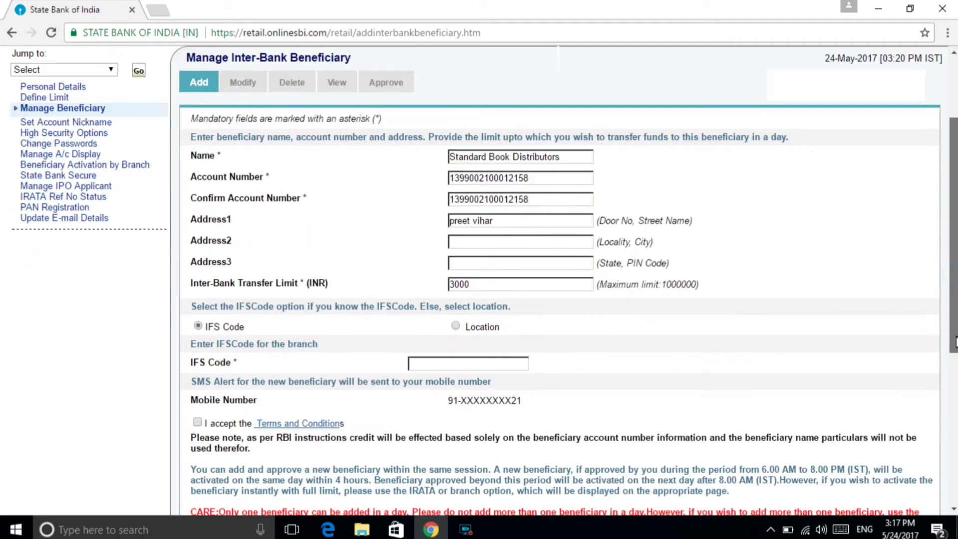
Enter IFS code PUNB0139900, accept the terms and conditions, and submit the beneficiary.
left_click(443, 366)
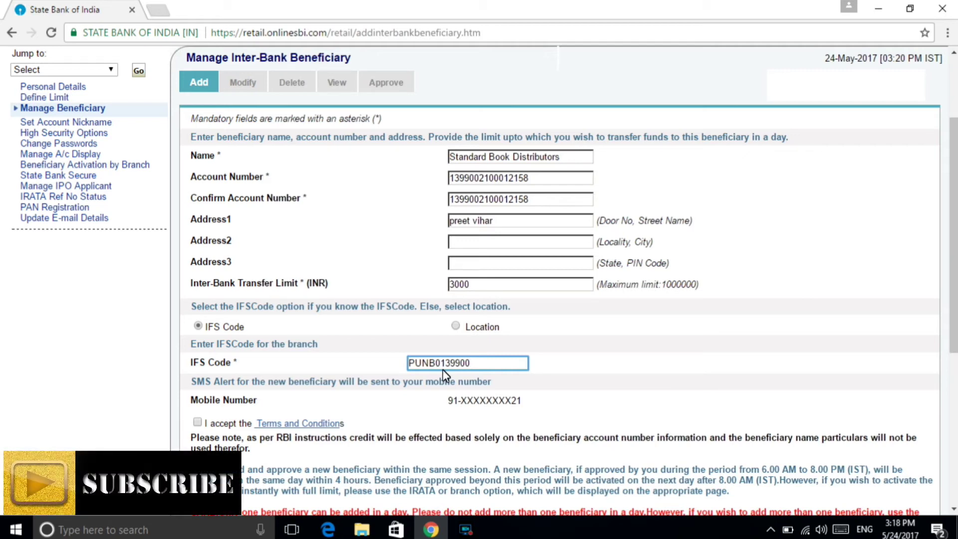
left_click(197, 423)
left_click_drag(952, 339, 954, 461)
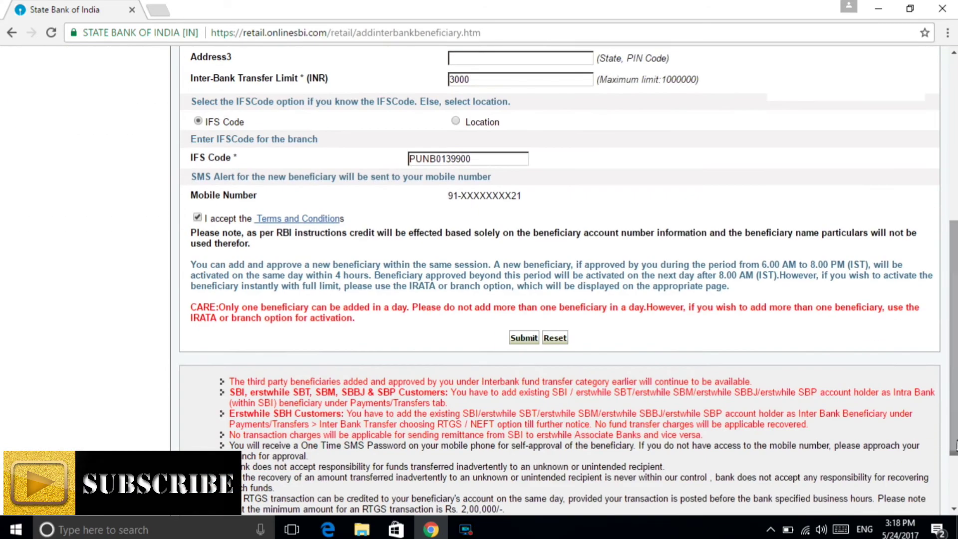
left_click(519, 337)
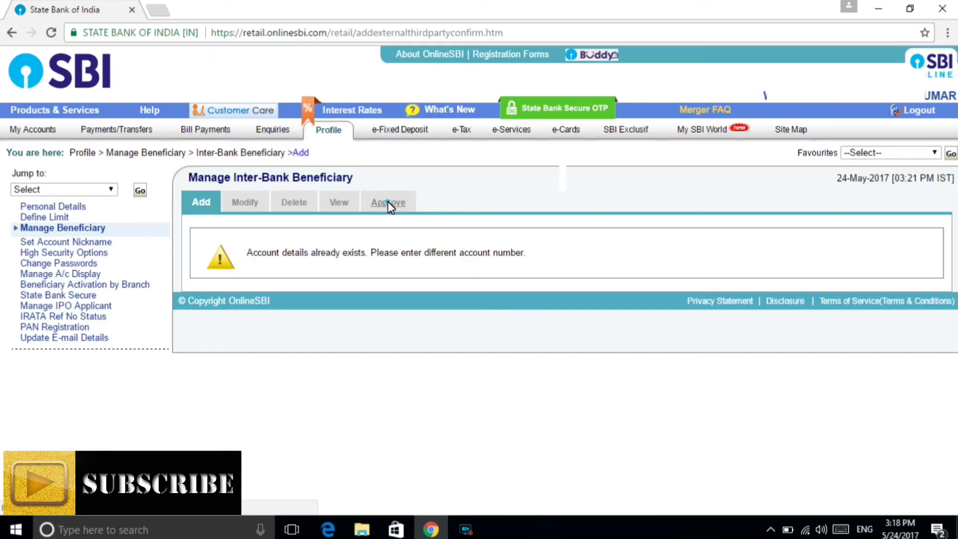
Choose Approve Beneficiary through OTP and select Standard Book Distributors for approval.
left_click(388, 202)
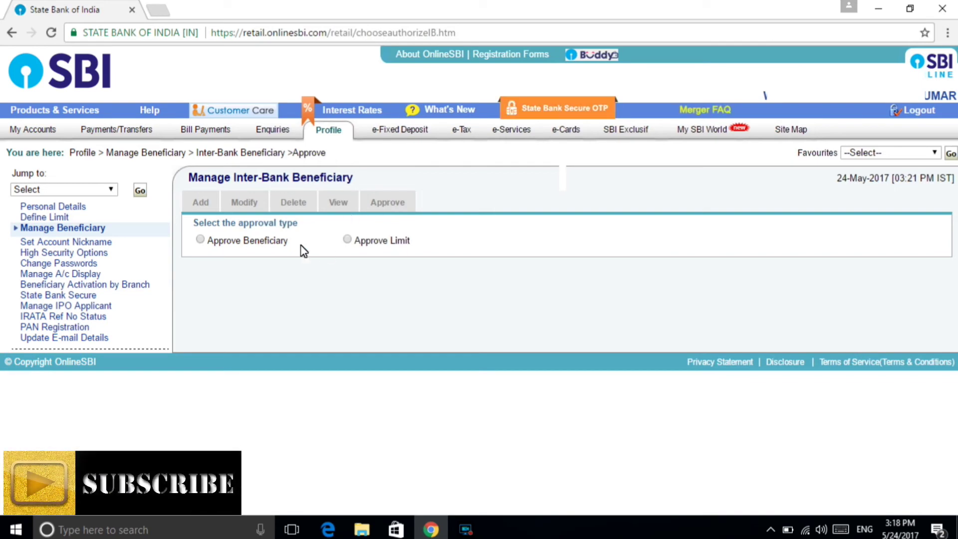
left_click(200, 240)
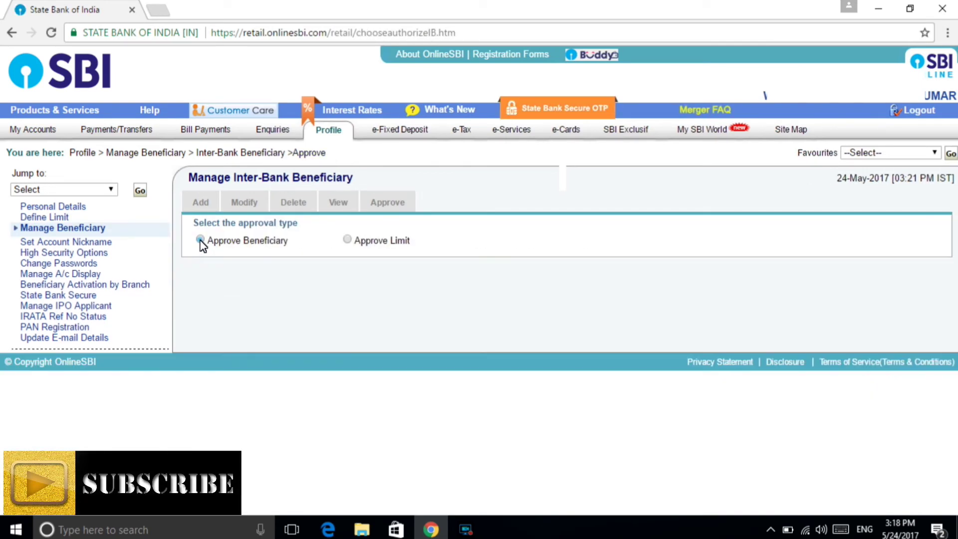
left_click(200, 240)
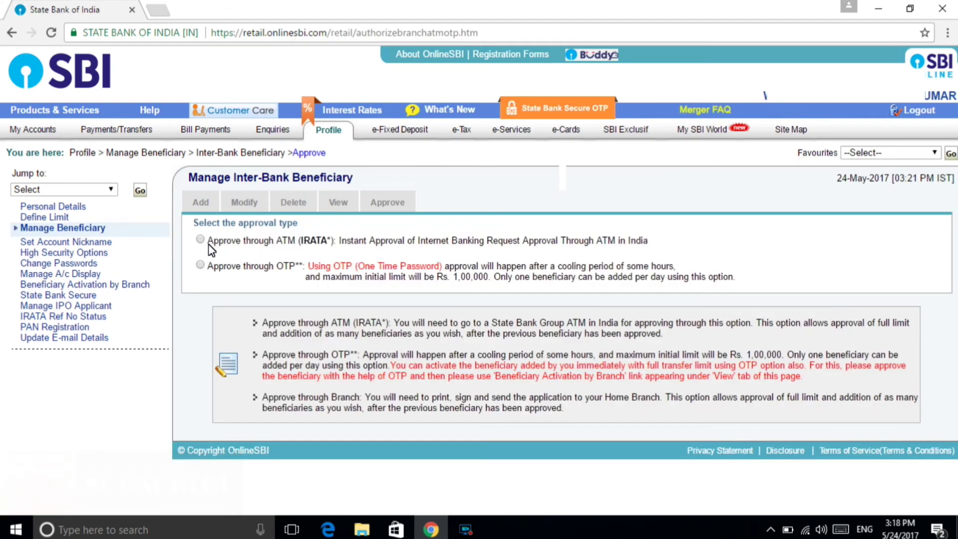
left_click(201, 265)
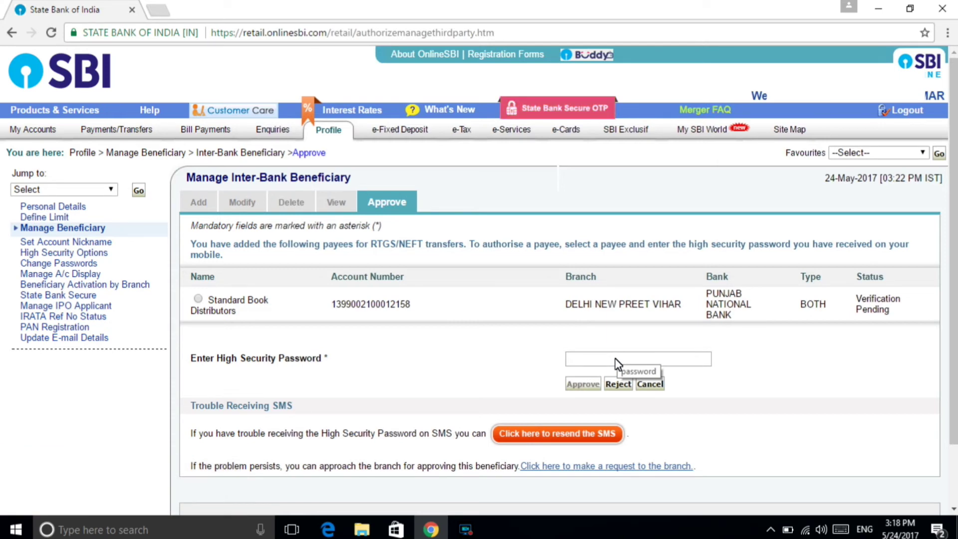
left_click(197, 300)
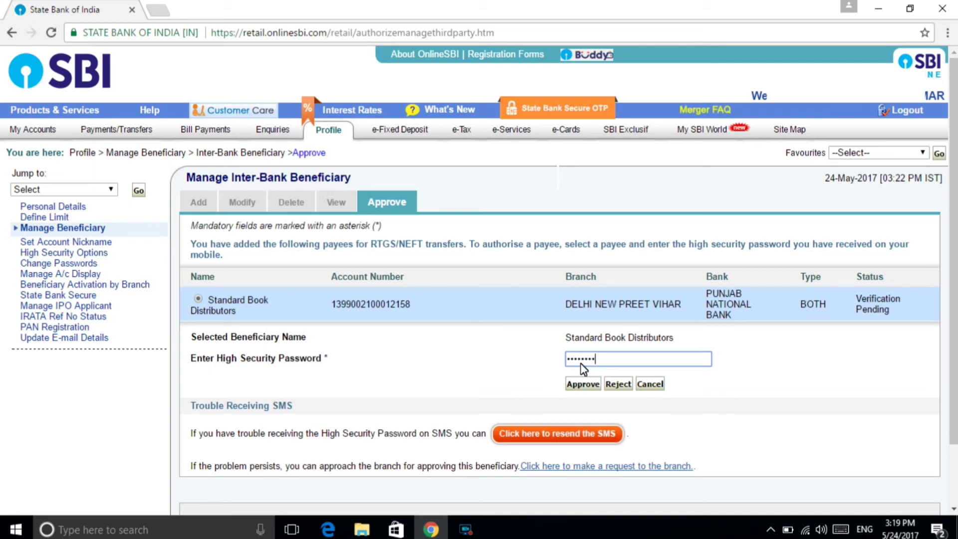
Approve Standard Book Distributors, decline Chrome's password saving, and log out of OnlineSBI.
left_click(583, 386)
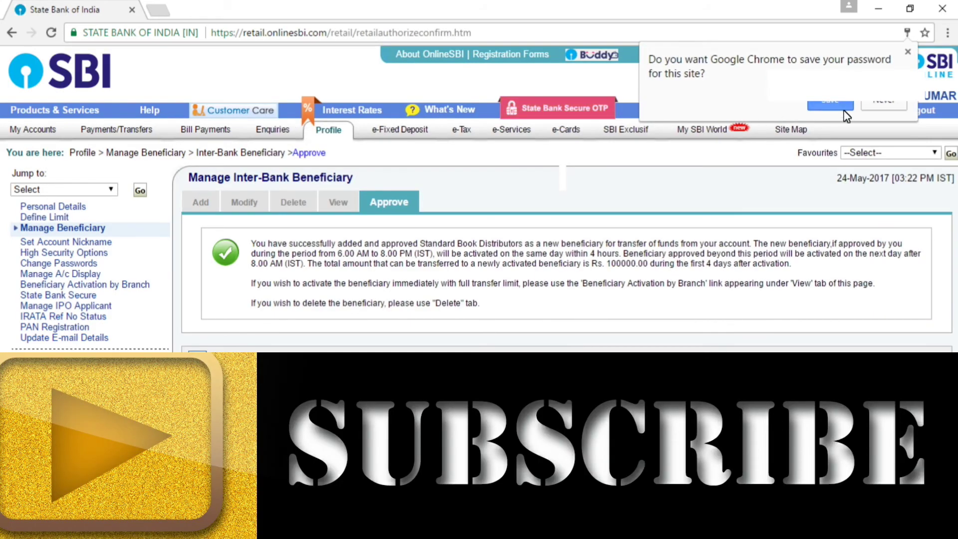
left_click(884, 104)
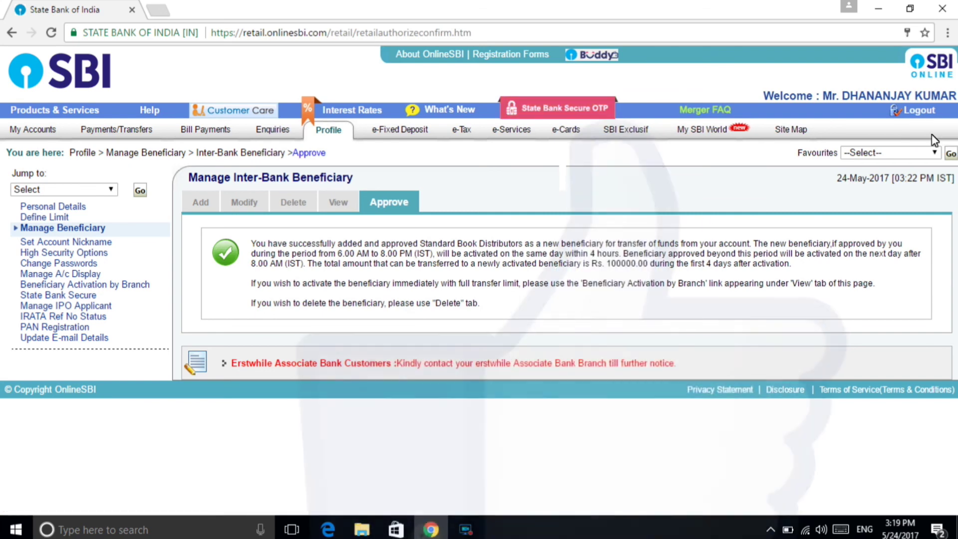
left_click(921, 111)
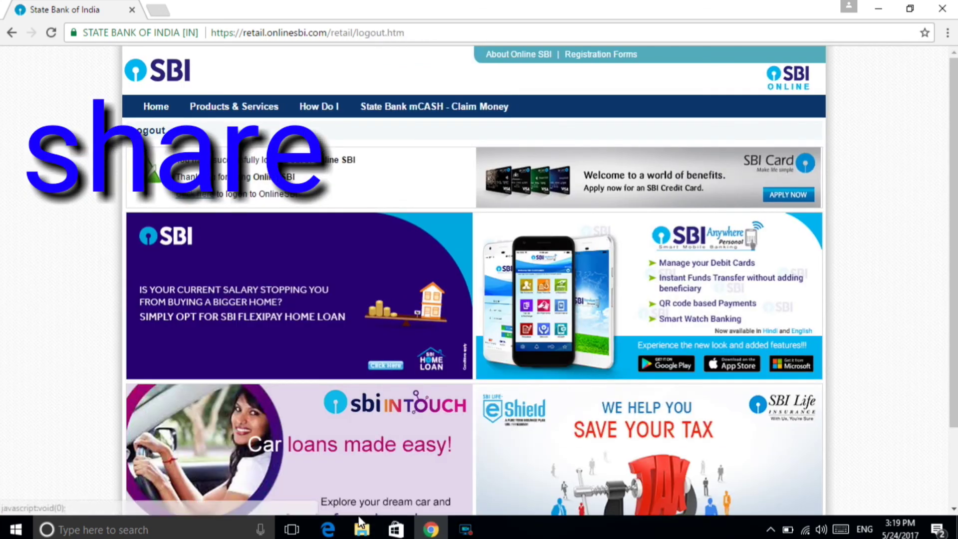